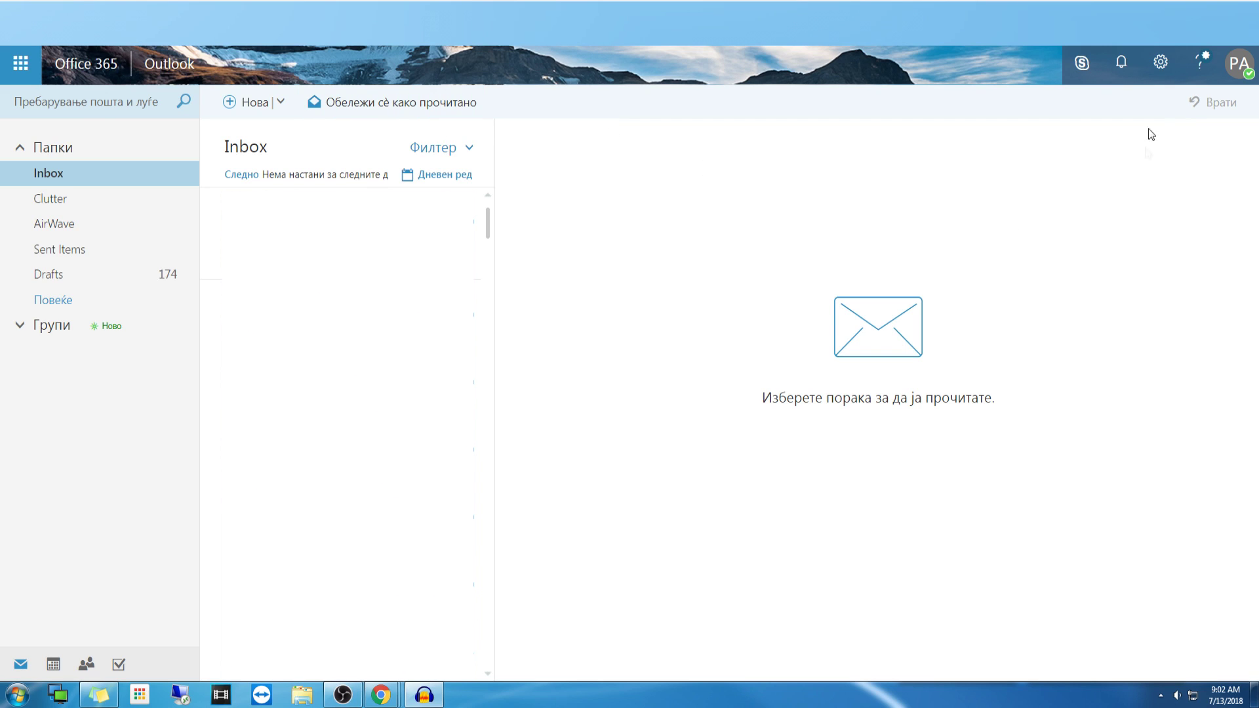
Step: Open the Settings pane from the gear icon beside the Inbox
{"action": "left_click", "coordinate": [1161, 64]}
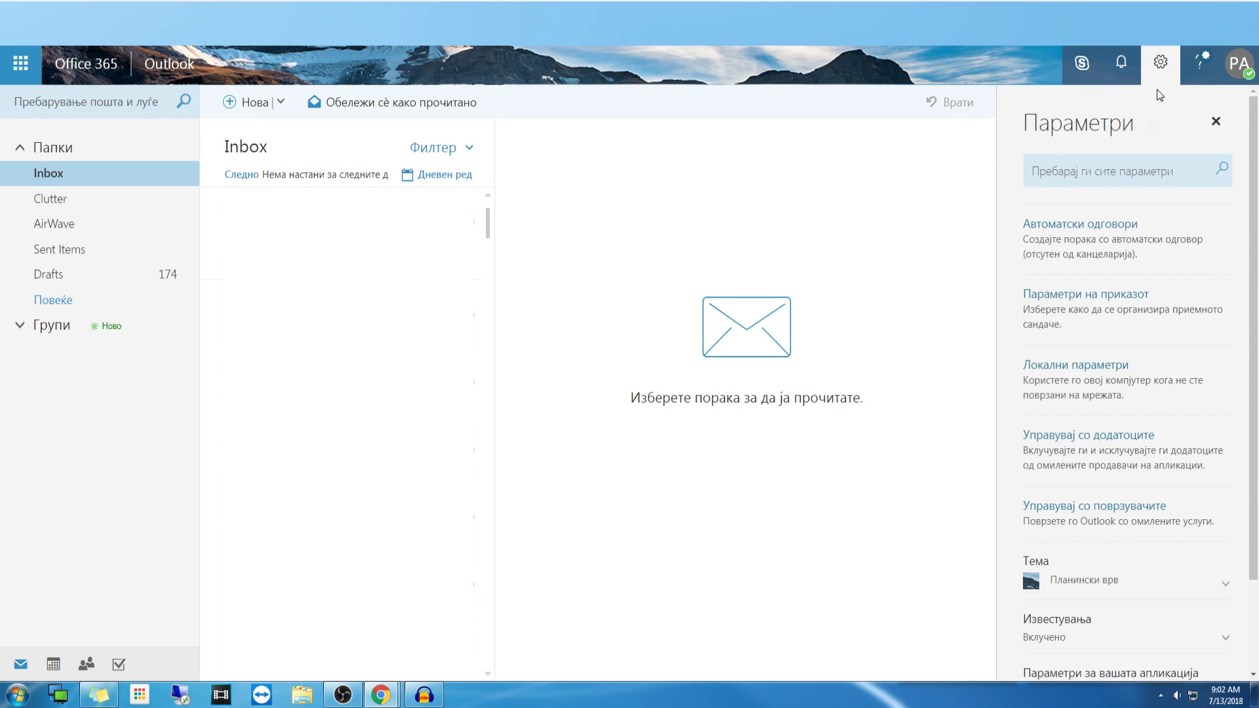
{"action": "scroll", "coordinate": [1118, 322], "scroll_direction": "down", "scroll_amount": 2}
{"action": "scroll", "coordinate": [1118, 323], "scroll_direction": "down", "scroll_amount": 1}
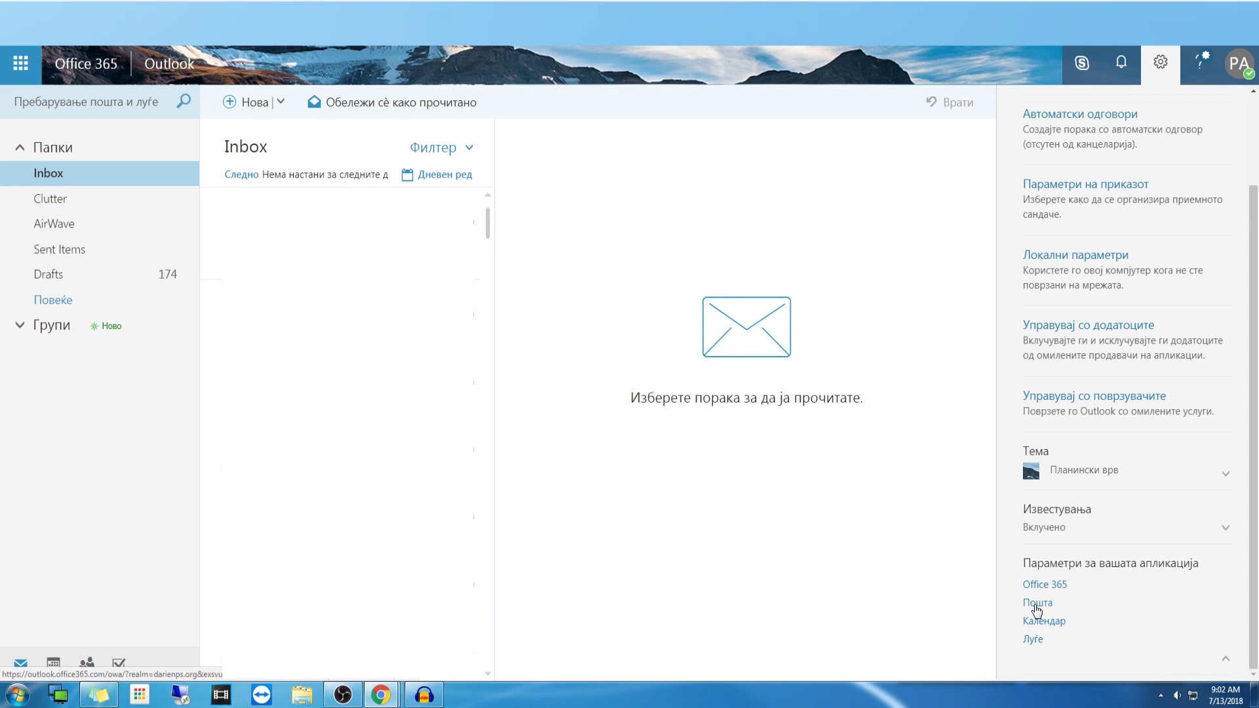
Step: Open the full Mail options page from Your app settings
{"action": "left_click", "coordinate": [1037, 603]}
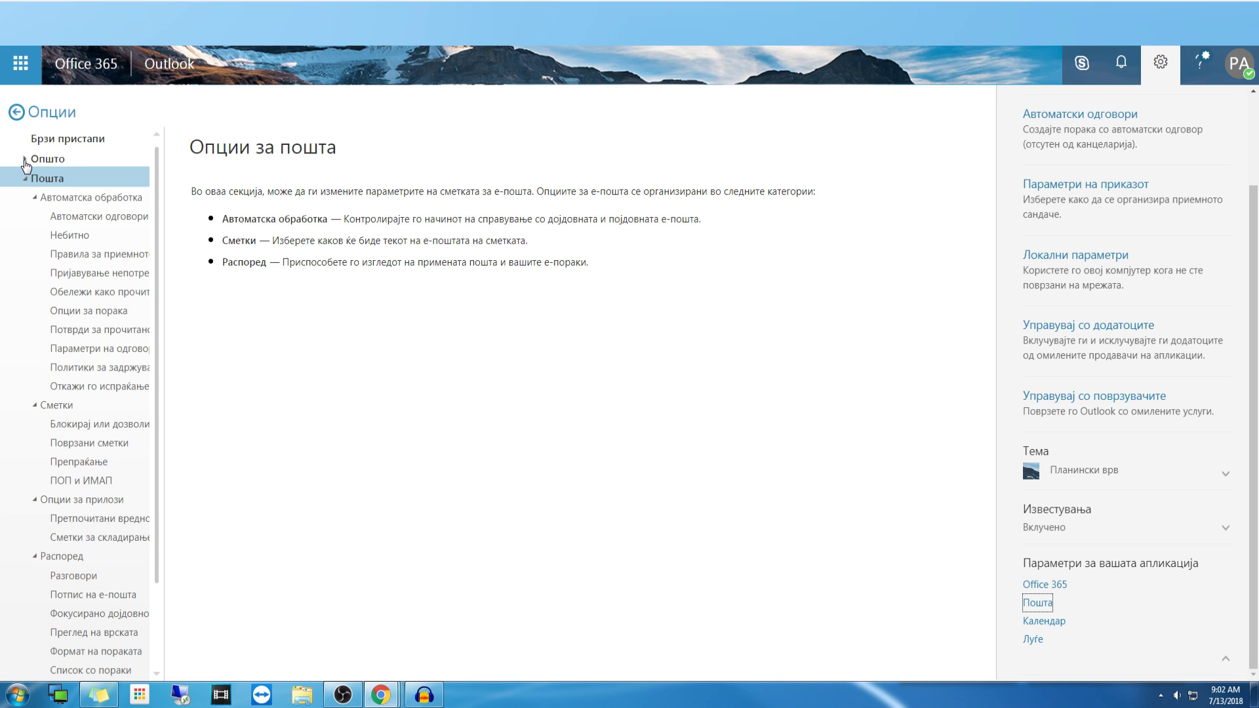
Step: Go to General > Region and time zone and expand the Language list
{"action": "left_click", "coordinate": [26, 160]}
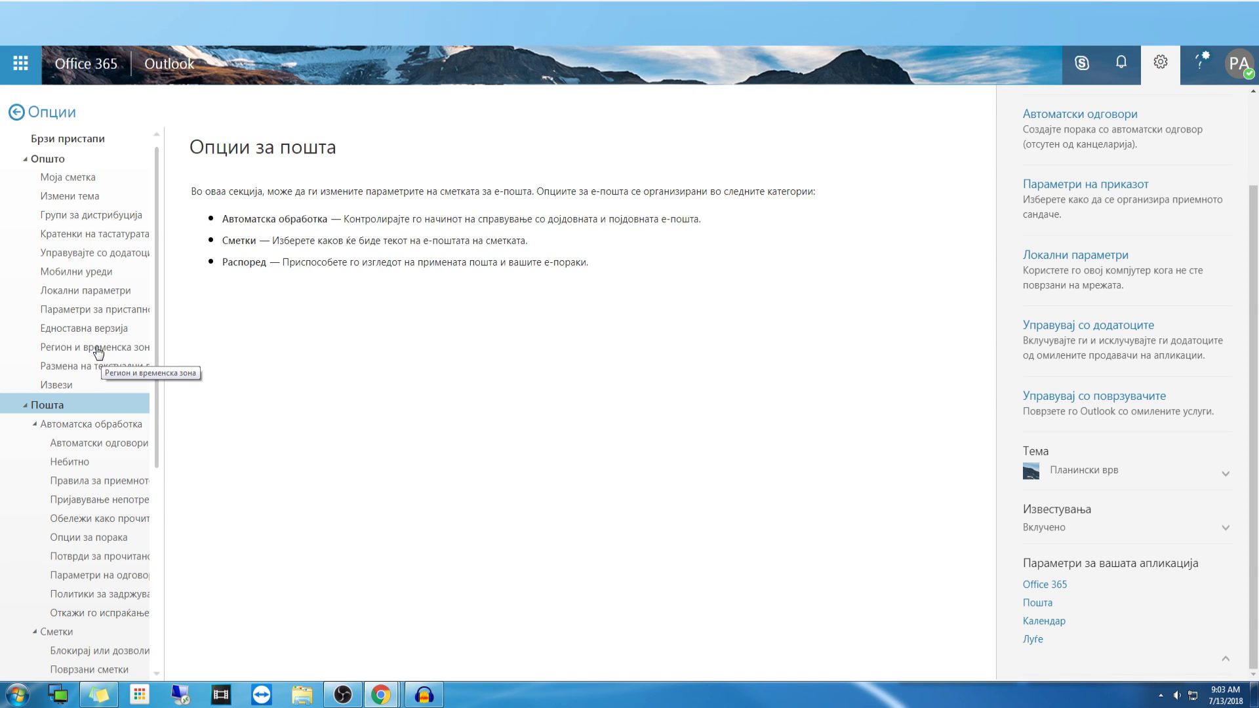
{"action": "left_click", "coordinate": [97, 348]}
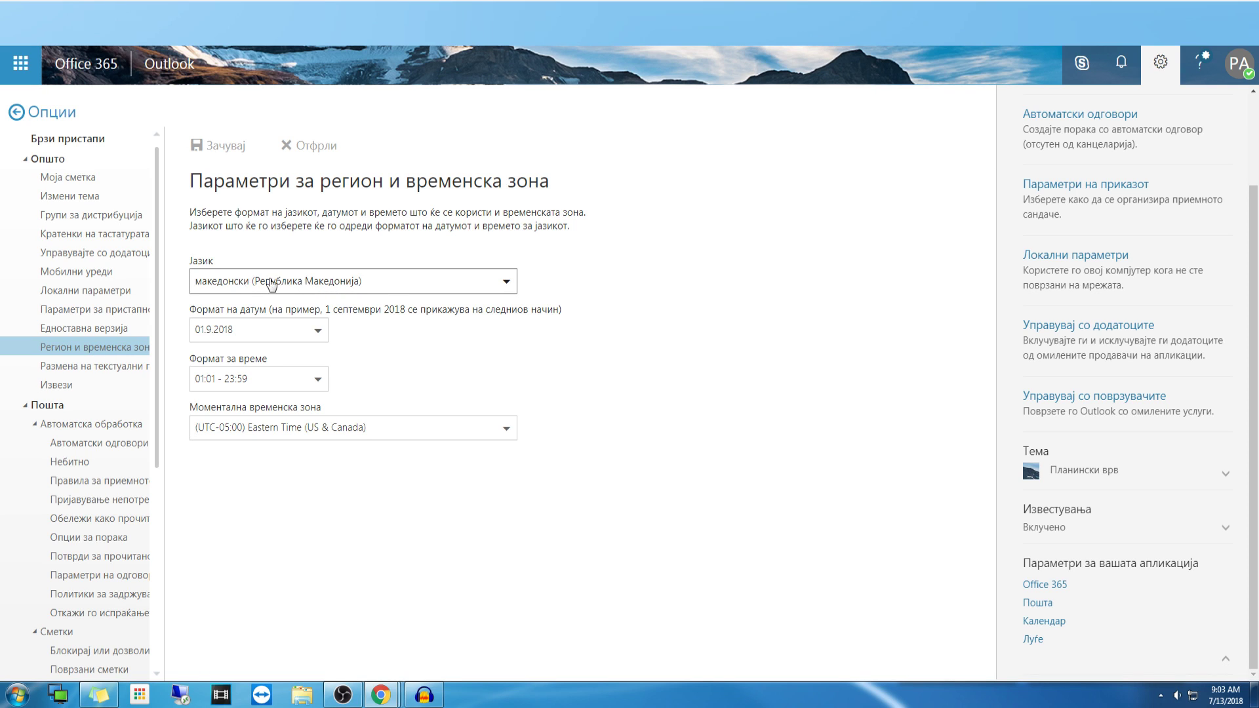
{"action": "left_click", "coordinate": [433, 281]}
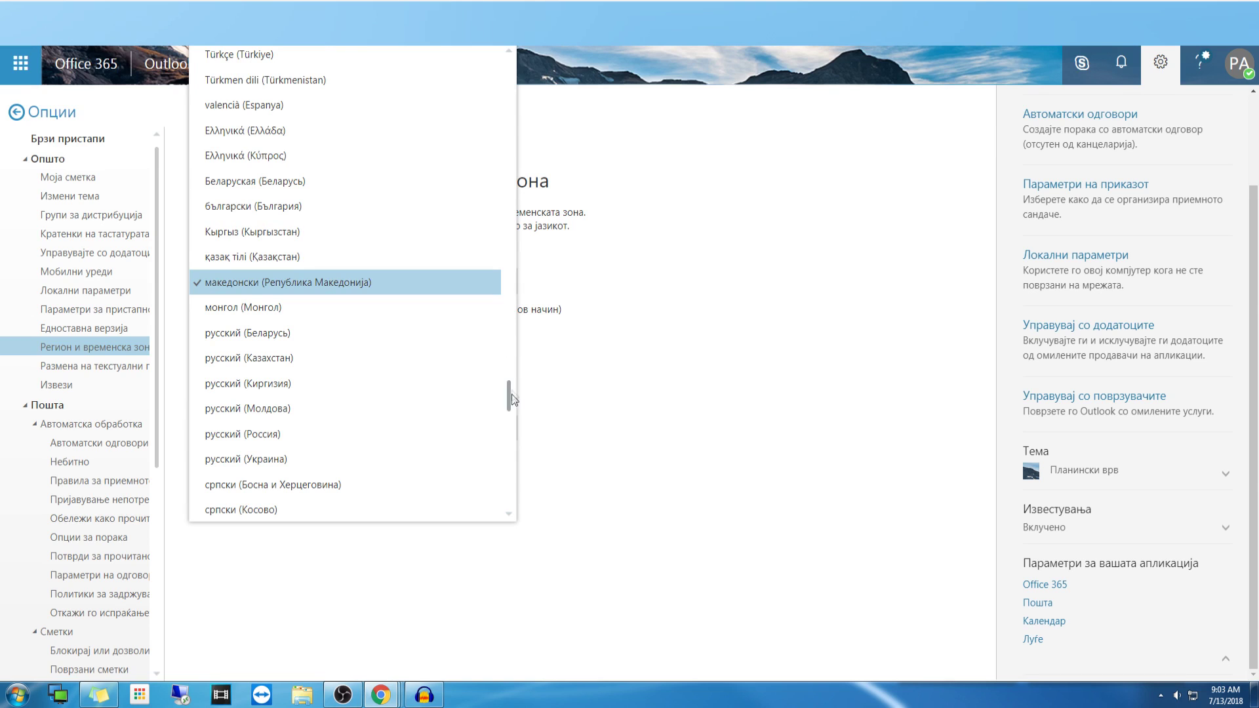
{"action": "mouse_move", "coordinate": [508, 395]}
{"action": "left_mouse_down"}
{"action": "mouse_move", "coordinate": [509, 482]}
{"action": "mouse_move", "coordinate": [503, 394]}
{"action": "left_mouse_up"}
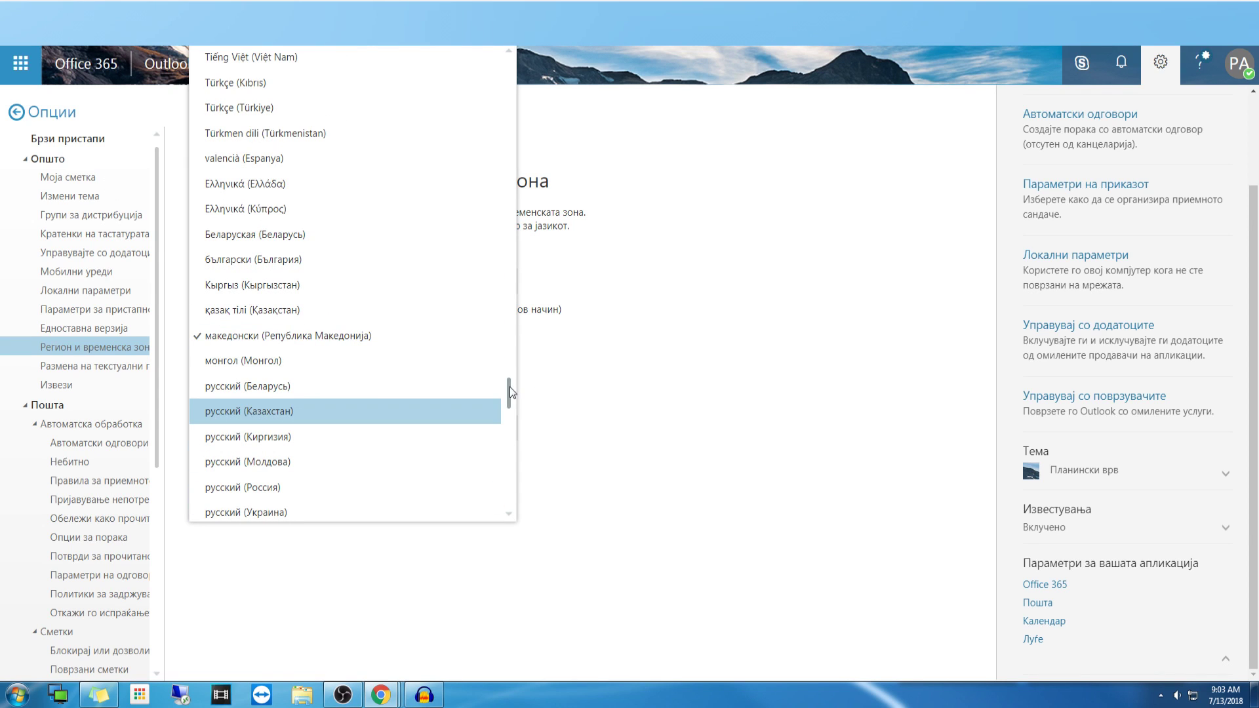
{"action": "left_click_drag", "start_coordinate": [510, 387], "coordinate": [509, 222]}
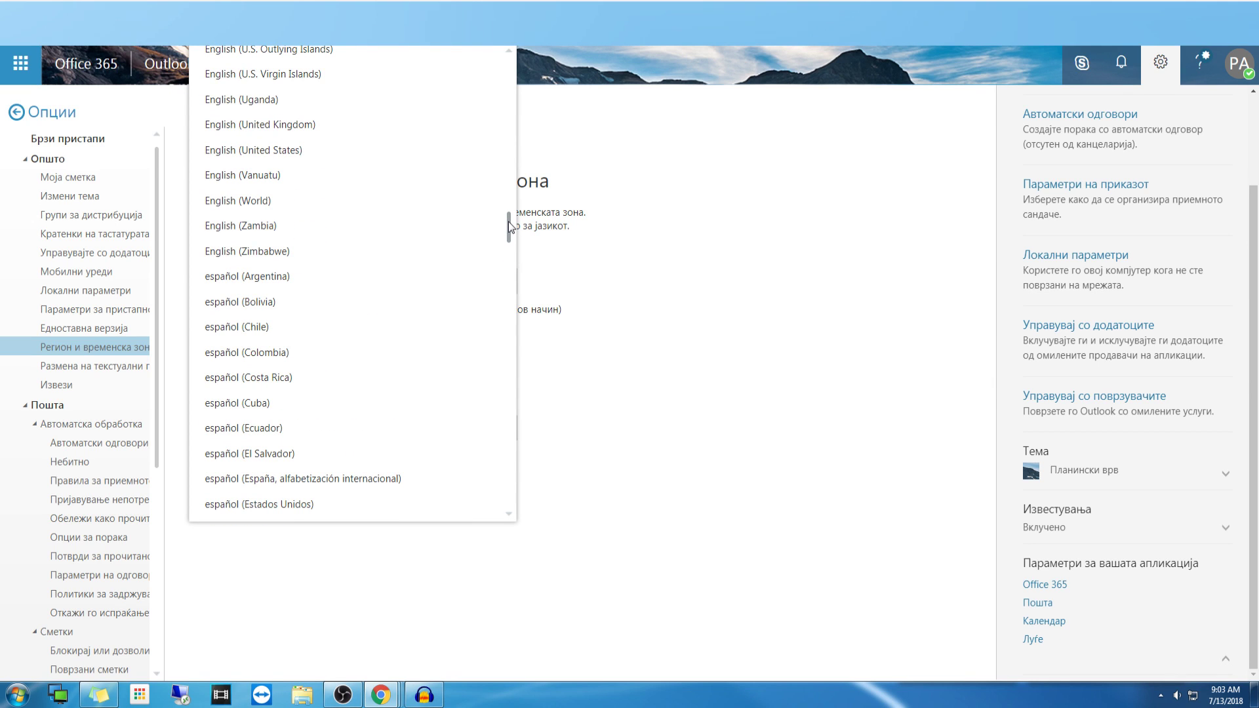
{"action": "left_click_drag", "start_coordinate": [508, 221], "coordinate": [508, 216]}
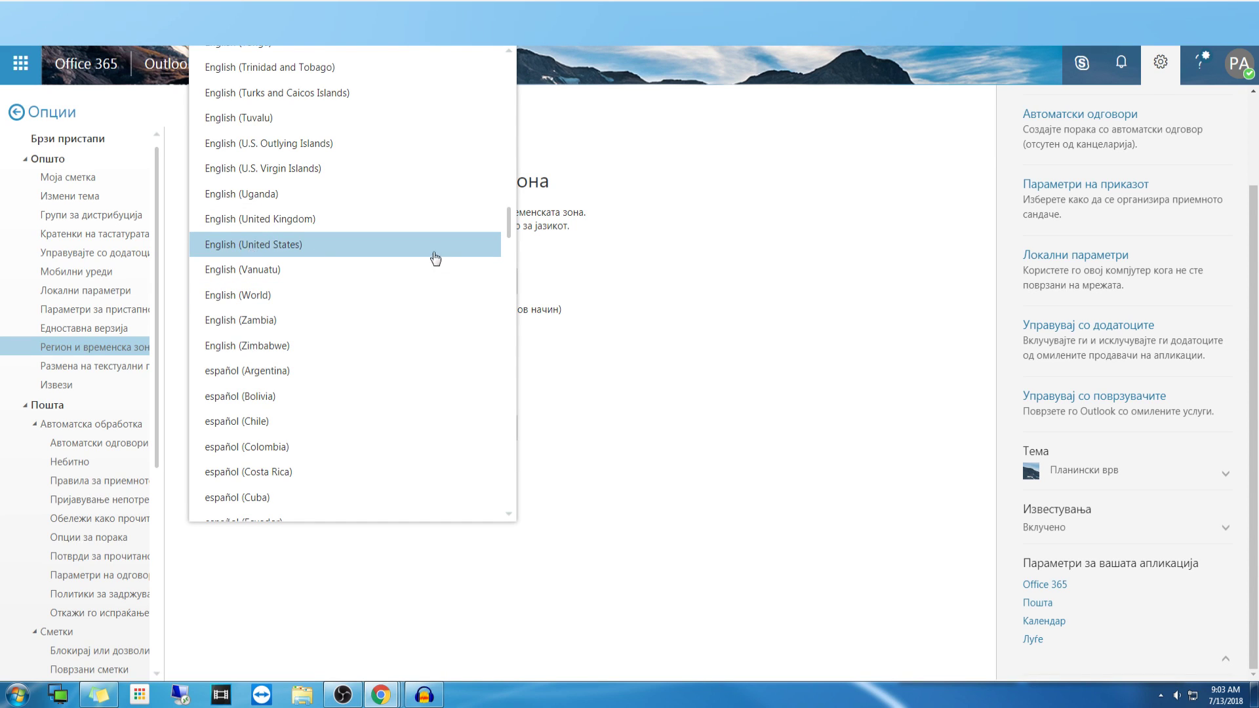
{"action": "left_click_drag", "start_coordinate": [508, 229], "coordinate": [510, 242]}
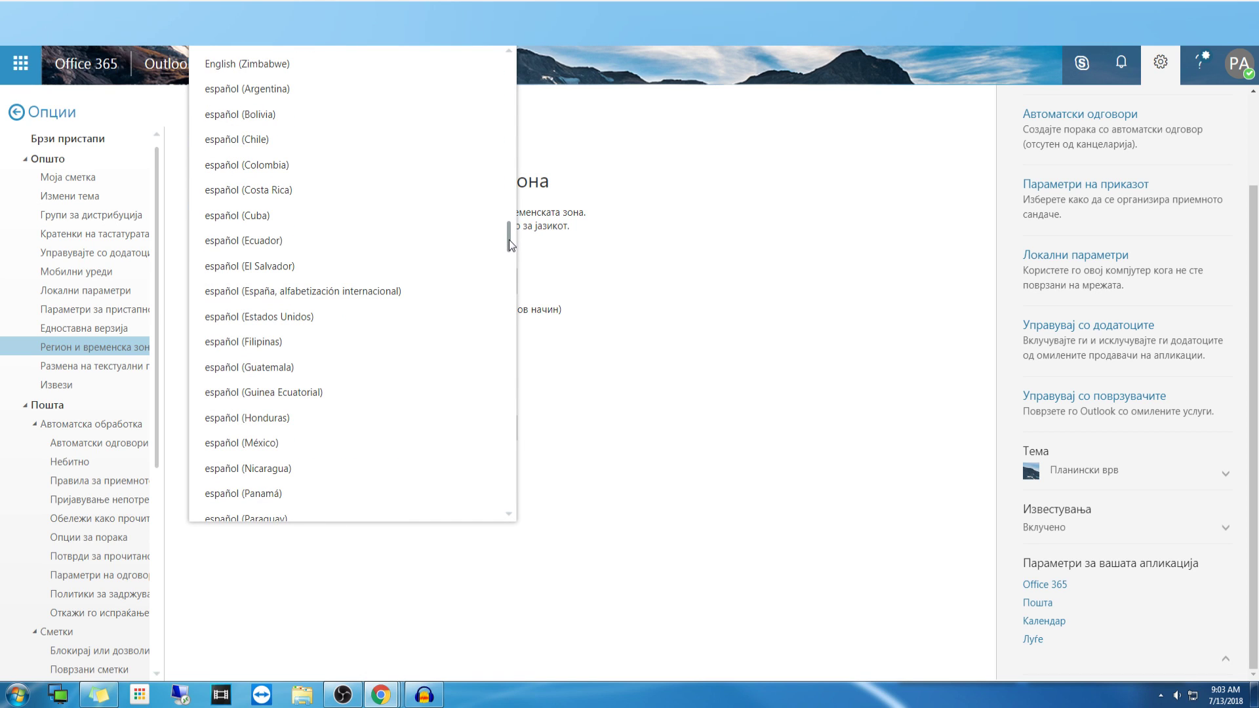
{"action": "left_click_drag", "start_coordinate": [509, 239], "coordinate": [512, 315]}
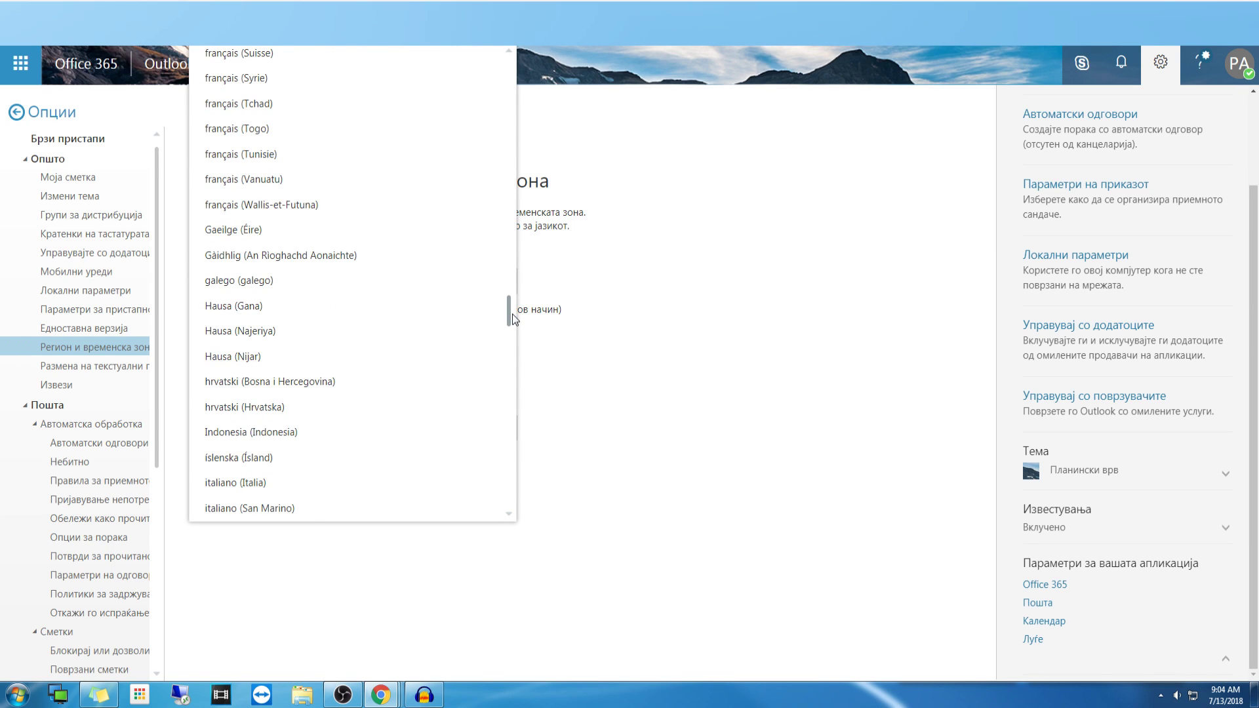
{"action": "mouse_move", "coordinate": [512, 316]}
{"action": "left_mouse_down"}
{"action": "mouse_move", "coordinate": [502, 197]}
{"action": "mouse_move", "coordinate": [509, 233]}
{"action": "left_mouse_up"}
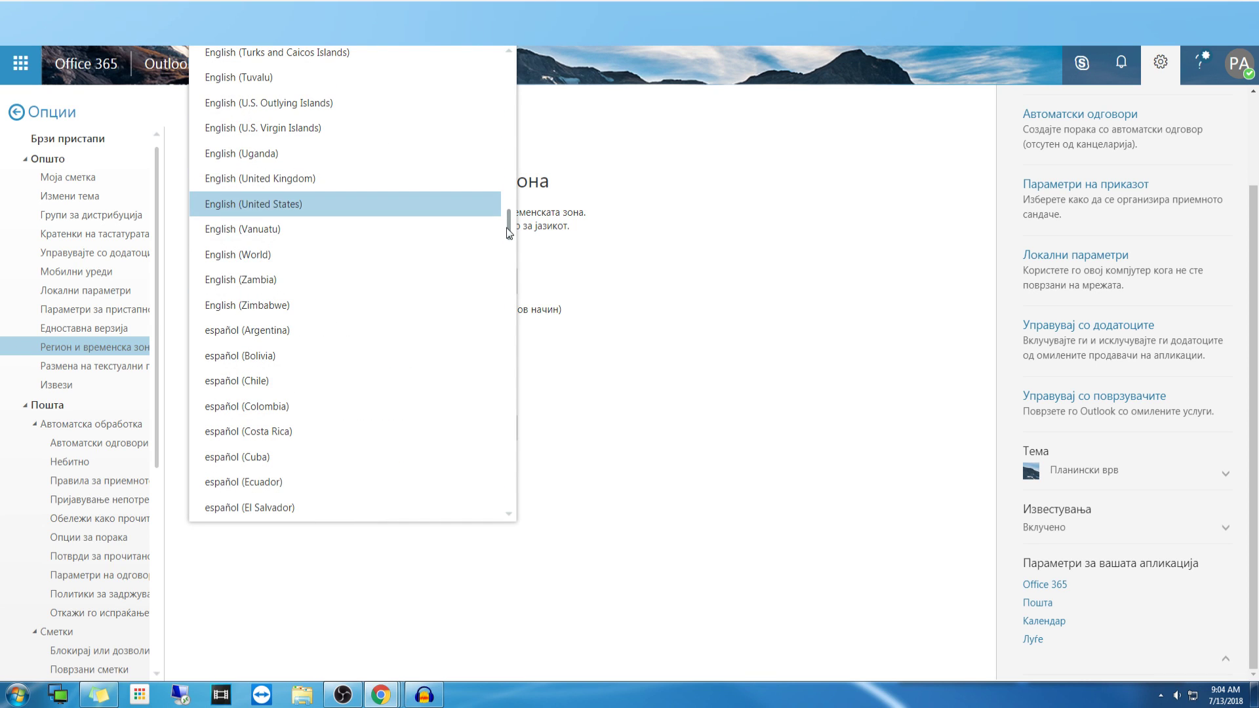
Step: Select English (United States) in the Language list
{"action": "left_click", "coordinate": [271, 207]}
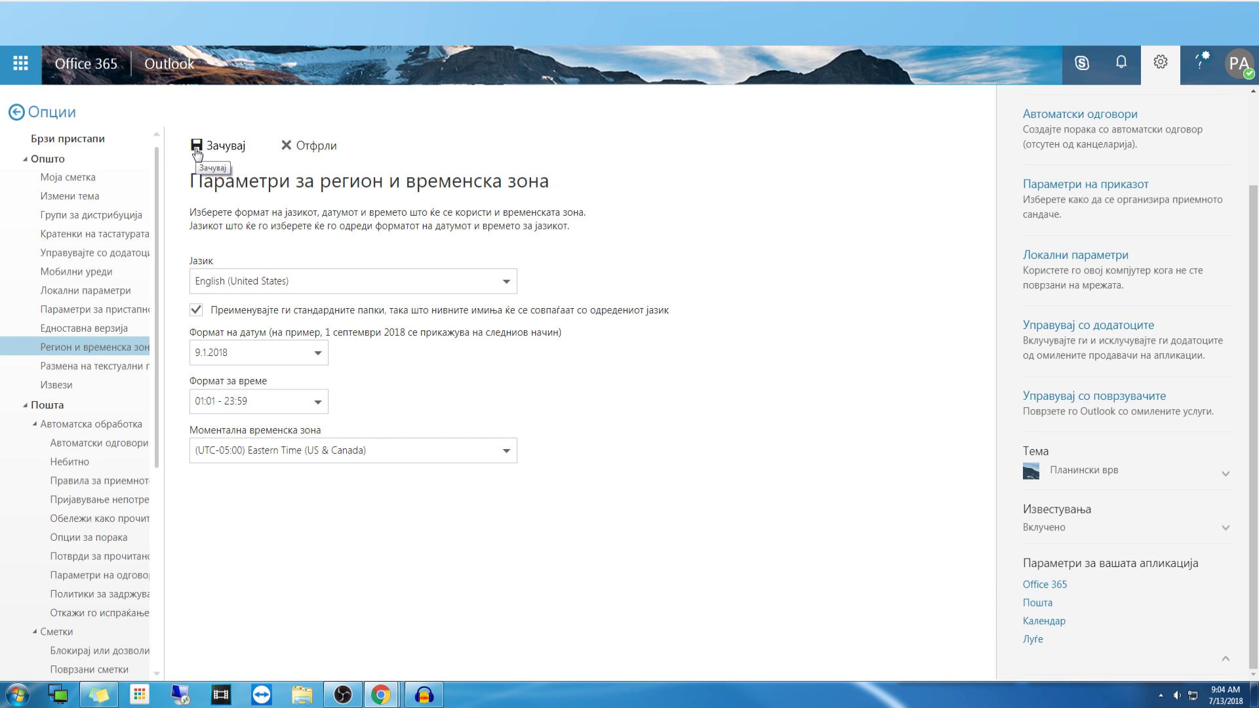
Step: Save English (United States) as the interface language on Region and time zone
{"action": "left_click", "coordinate": [197, 148]}
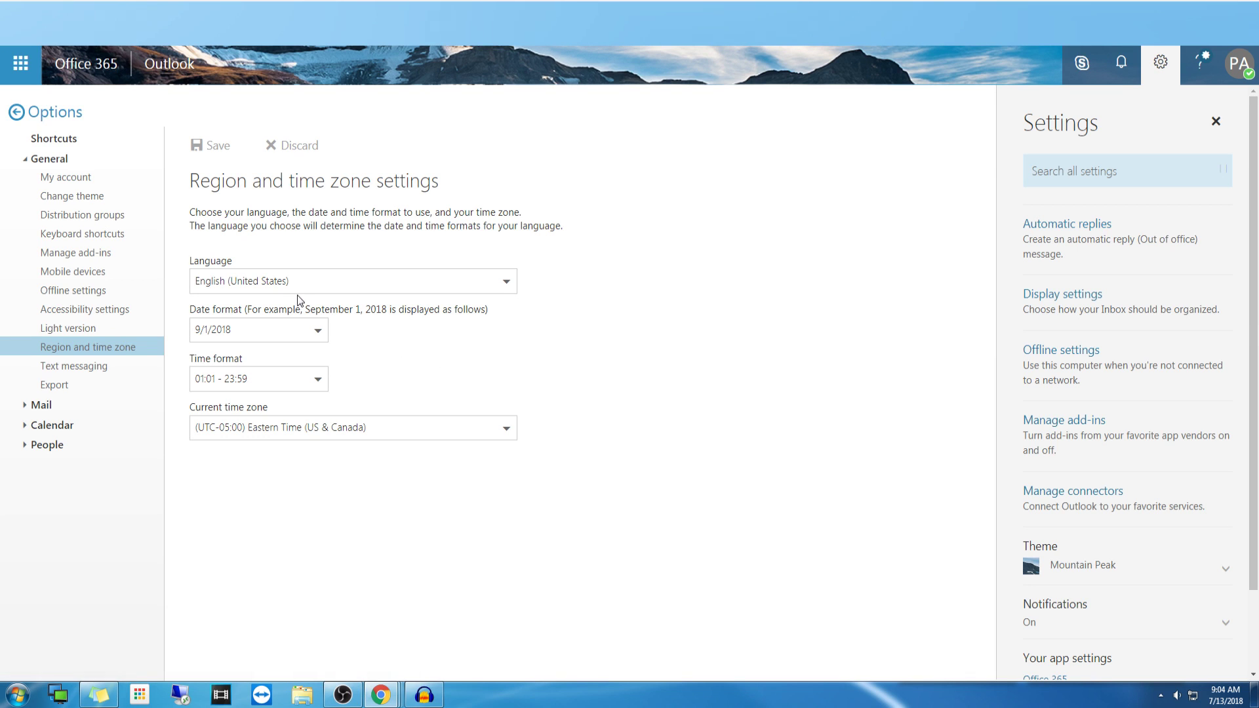
{"action": "scroll", "coordinate": [1180, 511], "scroll_direction": "down", "scroll_amount": 3}
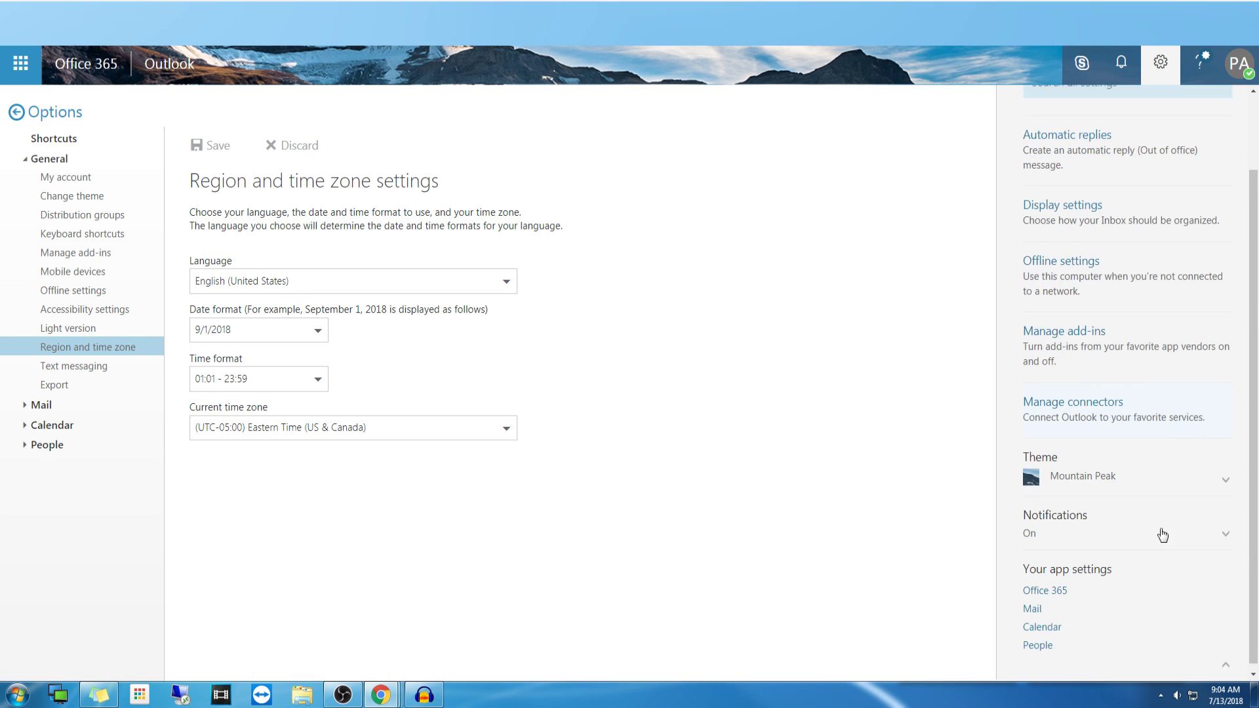
Step: Reopen Mail options, then go back to the Inbox, now in English
{"action": "left_click", "coordinate": [1032, 603]}
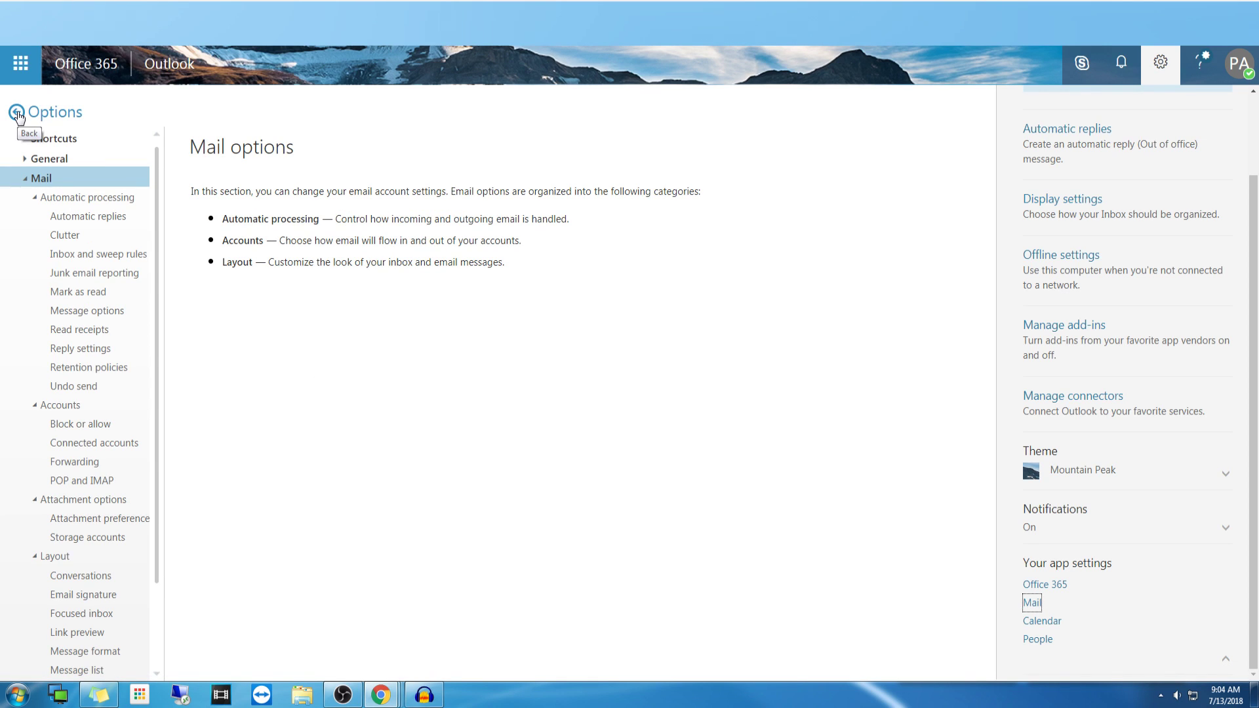
{"action": "left_click", "coordinate": [17, 113]}
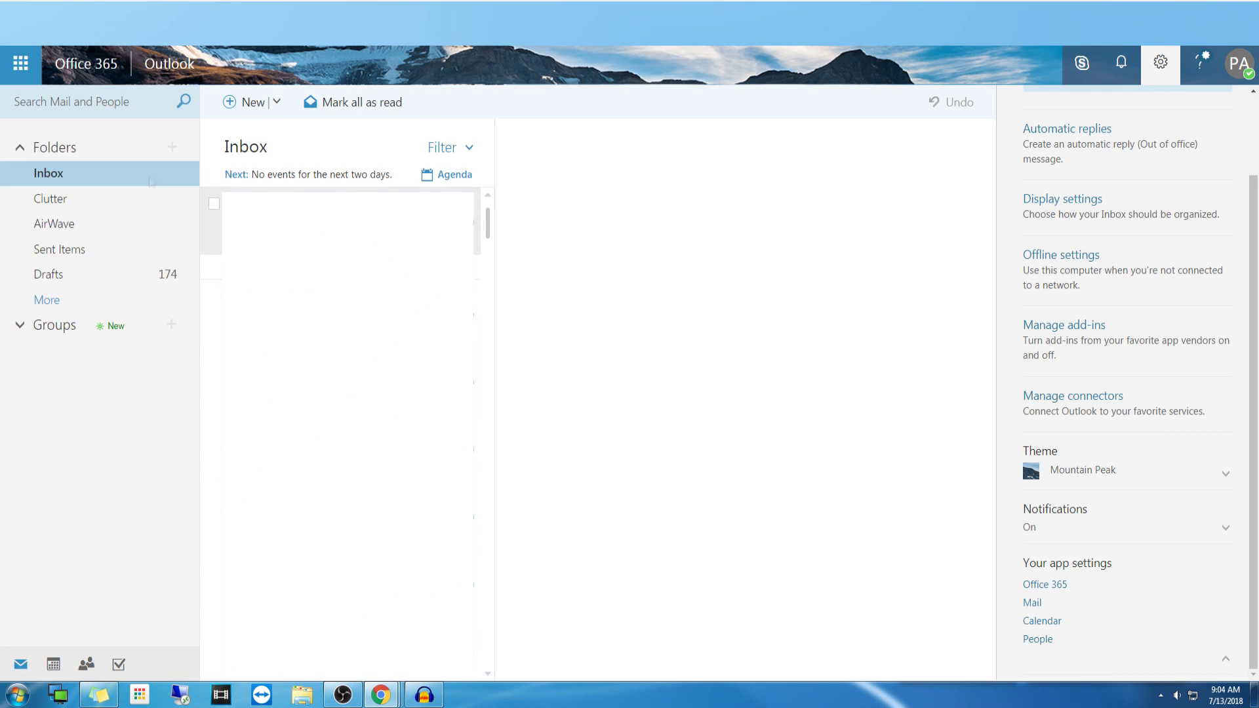